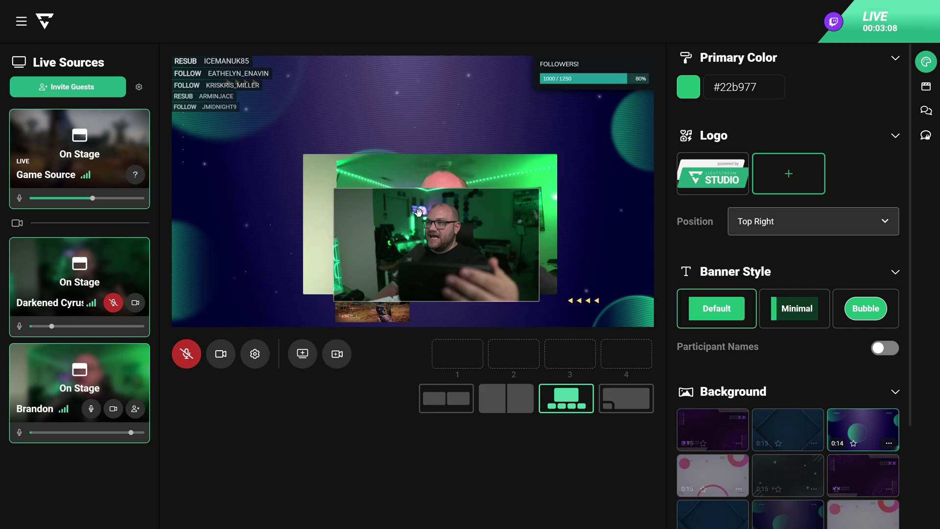
# Step: Apply layout 4 so the game fills the stage with small webcam thumbnails
pyautogui.click(625, 398)
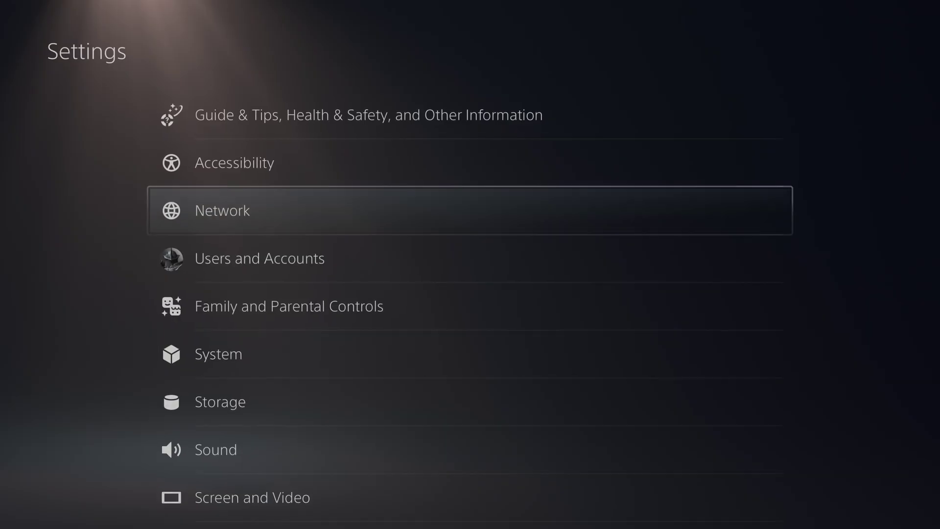
# Step: From Network's Set Up Internet Connection, open Advanced Settings for the famspotgame Wi-Fi network
pyautogui.press('Down')
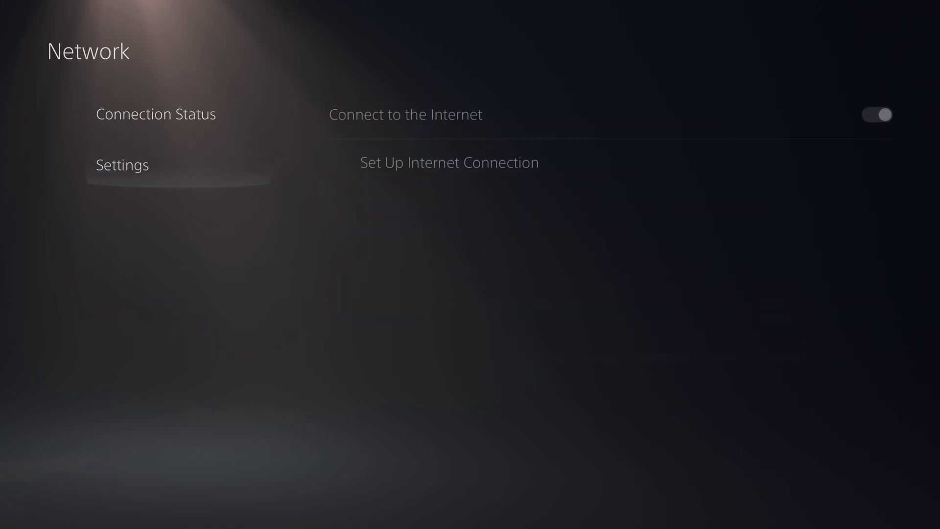
pyautogui.press('Right')
pyautogui.press('Down')
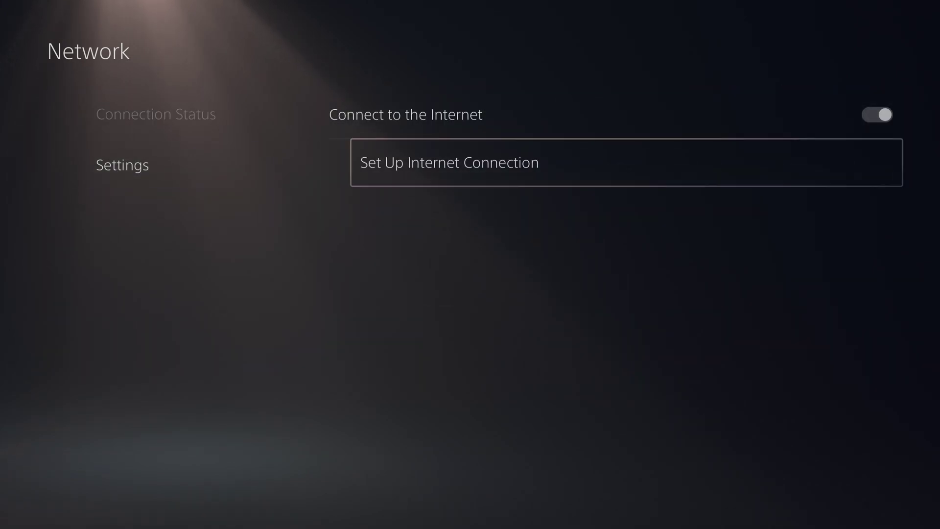
pyautogui.press('Return')
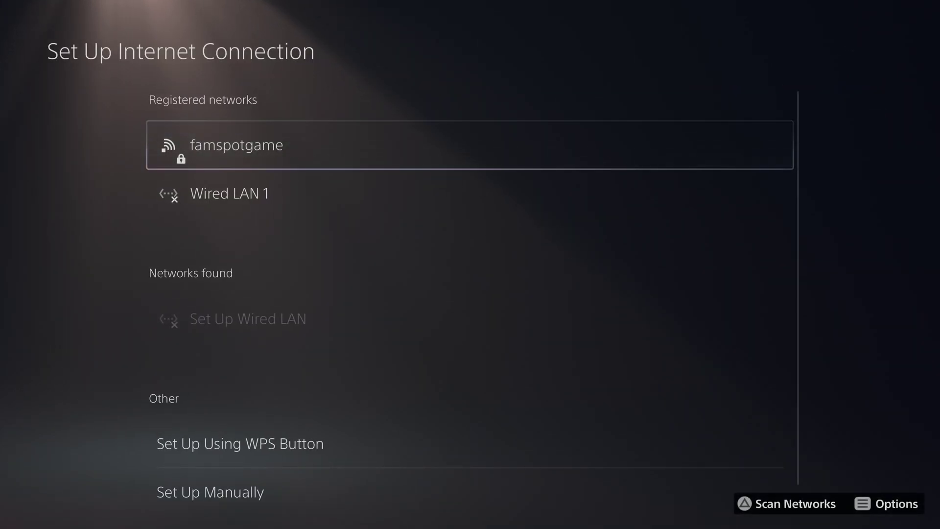
pyautogui.press('F1')
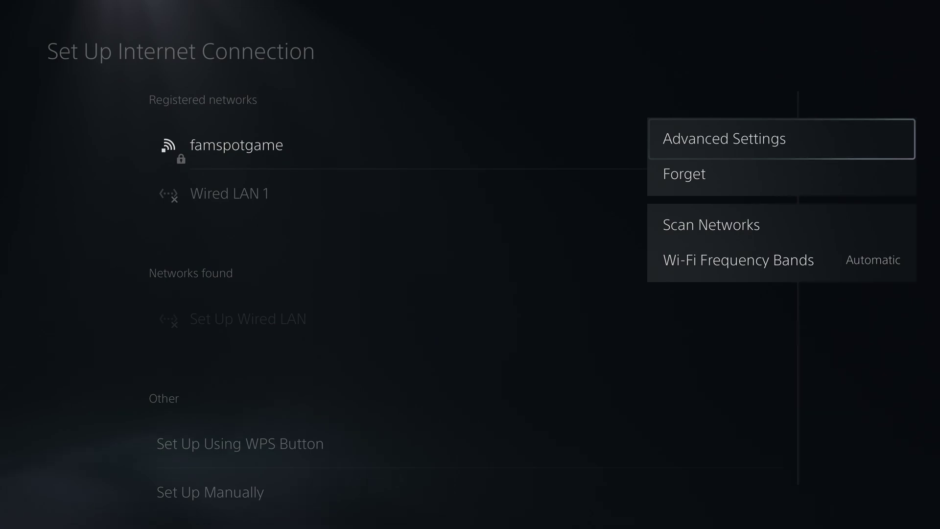
pyautogui.press('Return')
# Step: Switch DNS Settings to Manual and enter 4.246.148.99 as the primary DNS
pyautogui.press('Down')
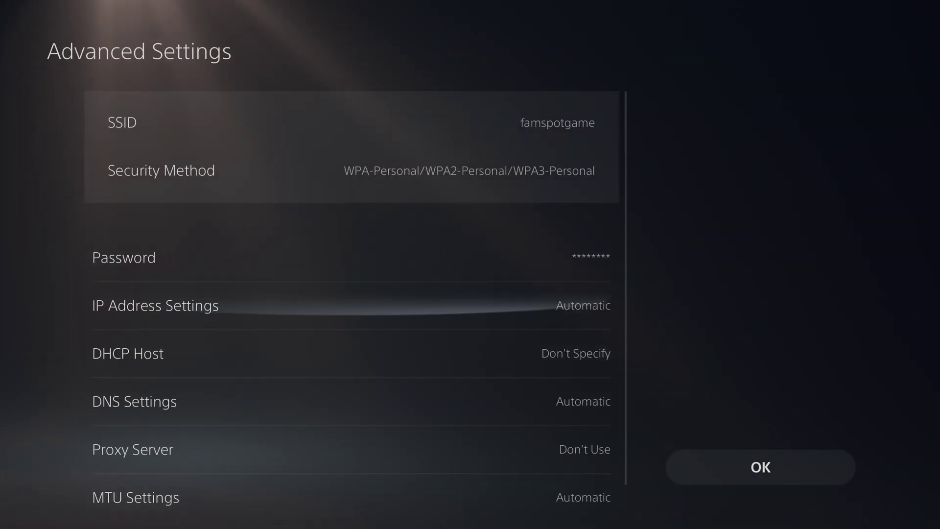
pyautogui.press('Down')
pyautogui.press('Down')
pyautogui.press('Return')
pyautogui.press('Down')
pyautogui.press('Return')
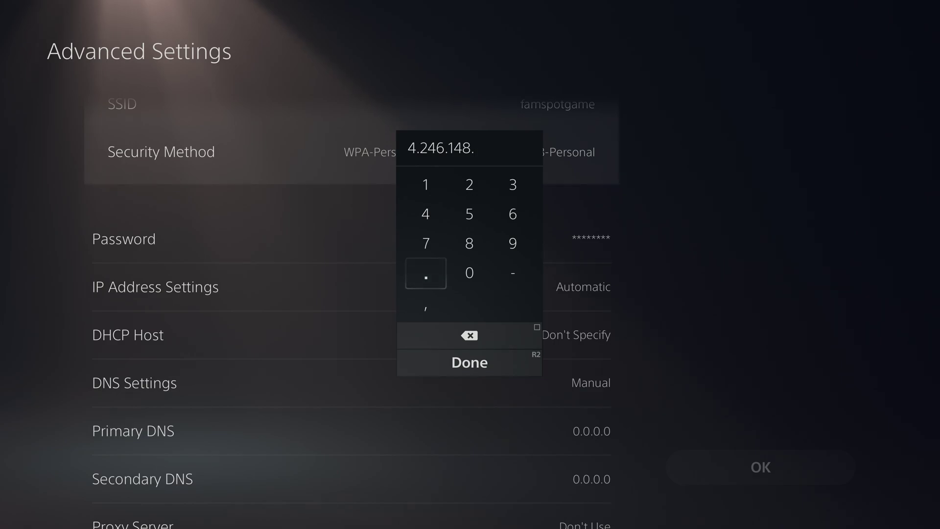
pyautogui.press('Return')
pyautogui.press('Return')
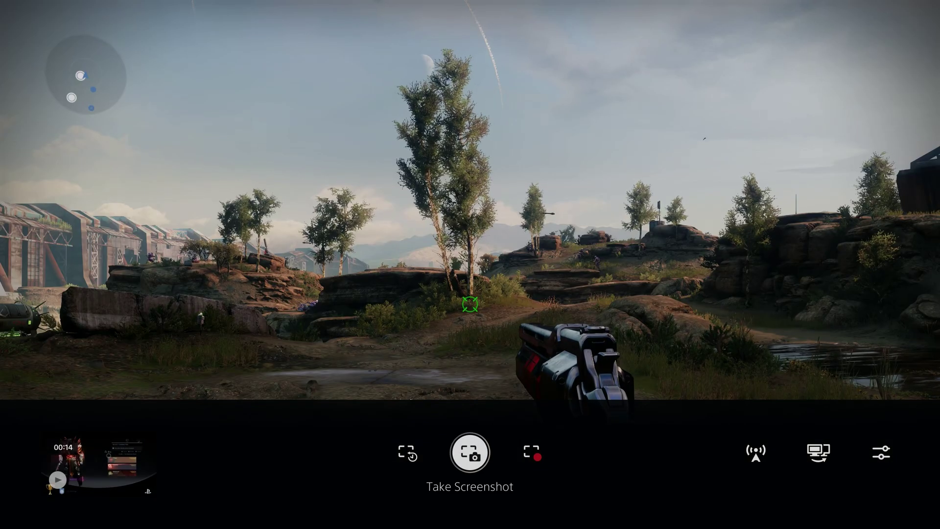
# Step: Open the Twitch broadcast panel from the Create options
pyautogui.press('Right')
pyautogui.press('Right')
pyautogui.press('Left')
pyautogui.press('Return')
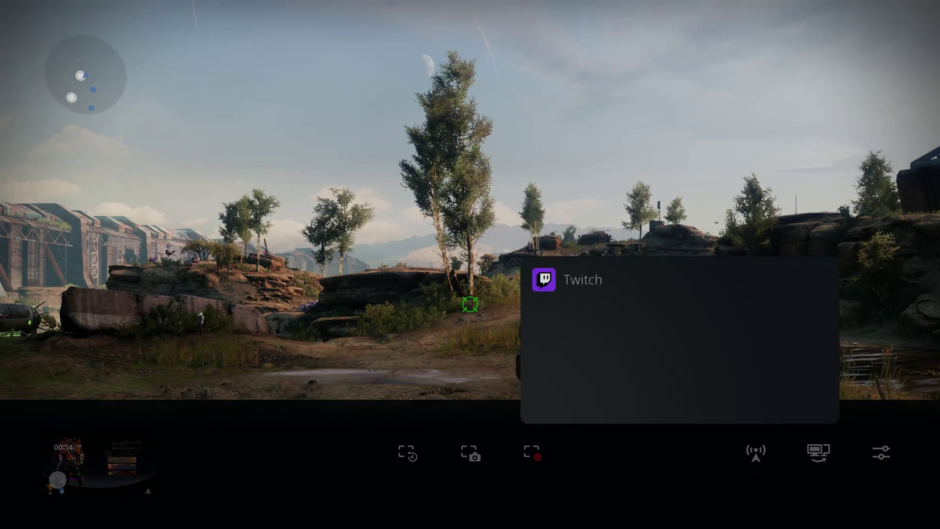